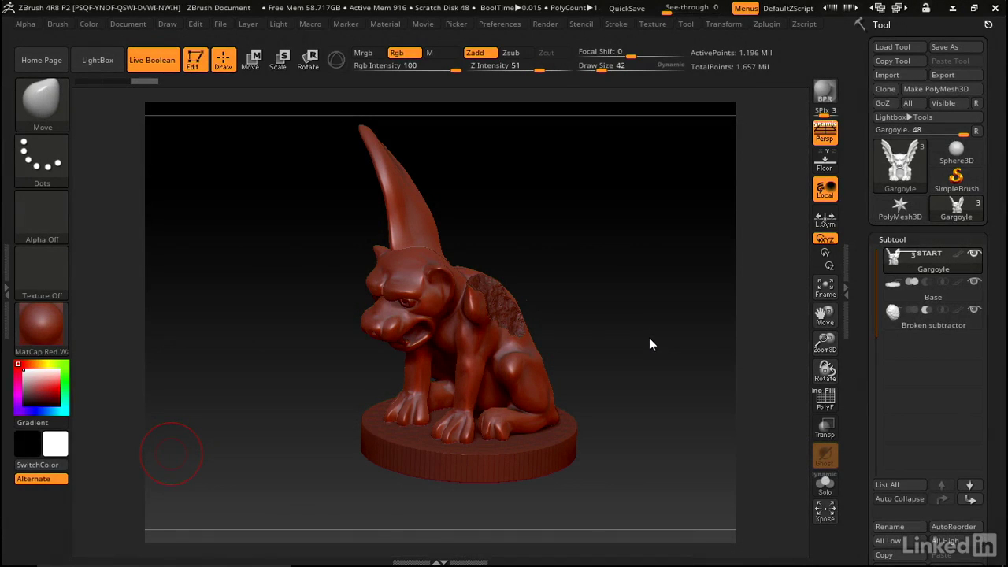
Step: Review the gargoyle's subtools, select Base and then Broken subtractor, and orbit to a three-quarter view
left_click_drag(628, 284, 627, 234)
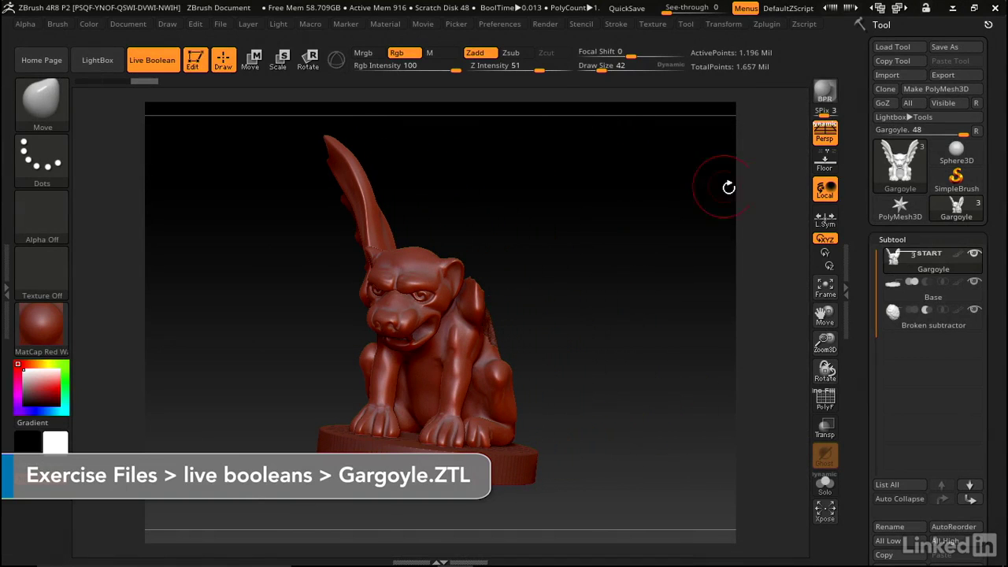
mouse_move(898, 264)
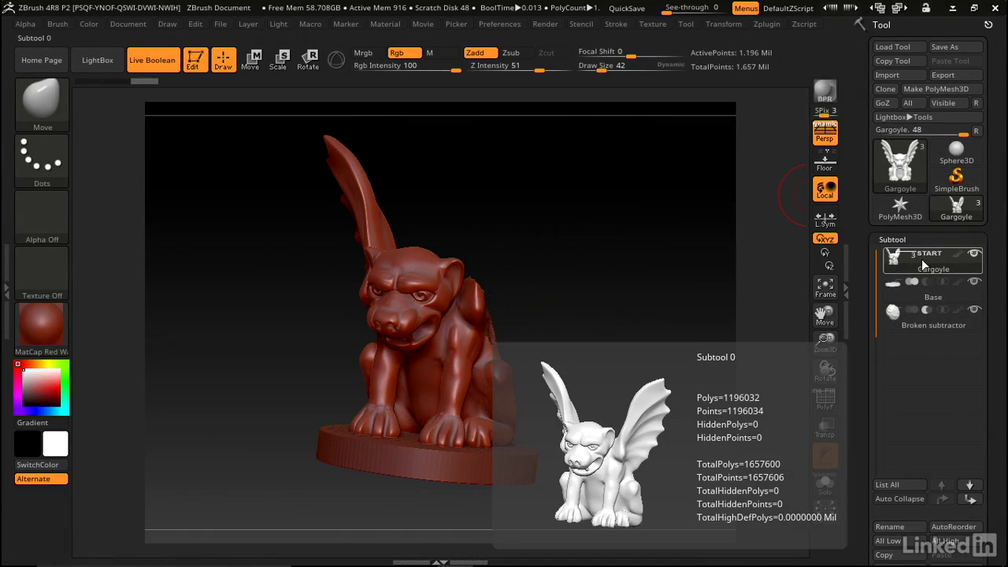
mouse_move(904, 297)
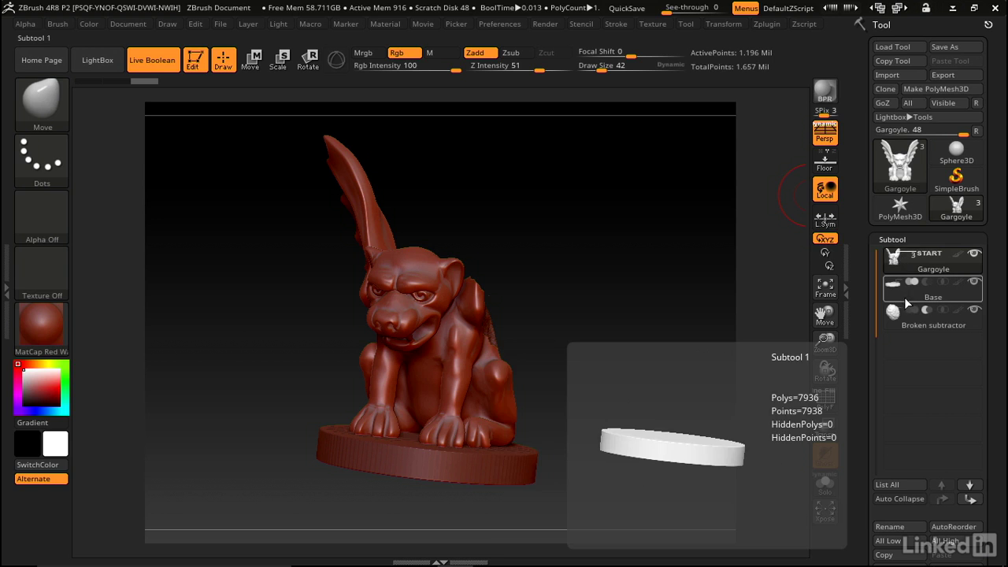
left_click(900, 297)
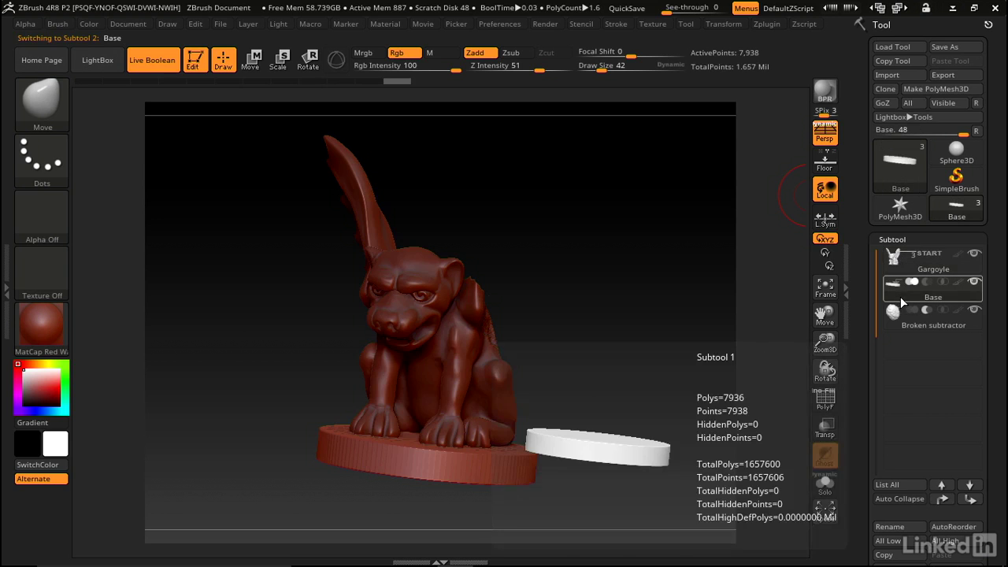
left_click(903, 329)
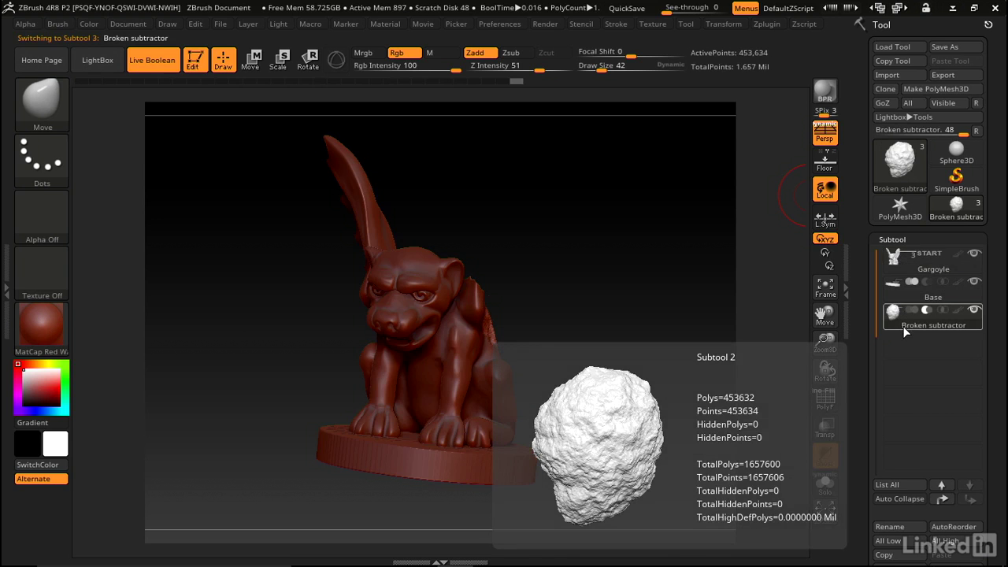
left_click_drag(622, 315, 567, 260)
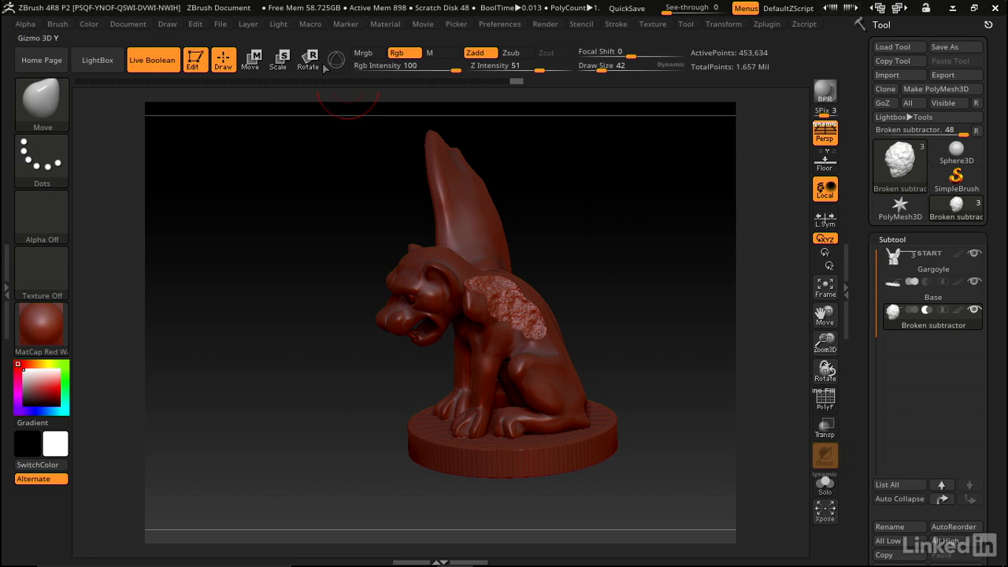
Step: Switch Live Boolean off and turn on Transp and Solo to isolate the rock-shaped Broken subtractor
left_click(157, 60)
left_click_drag(217, 130, 275, 166)
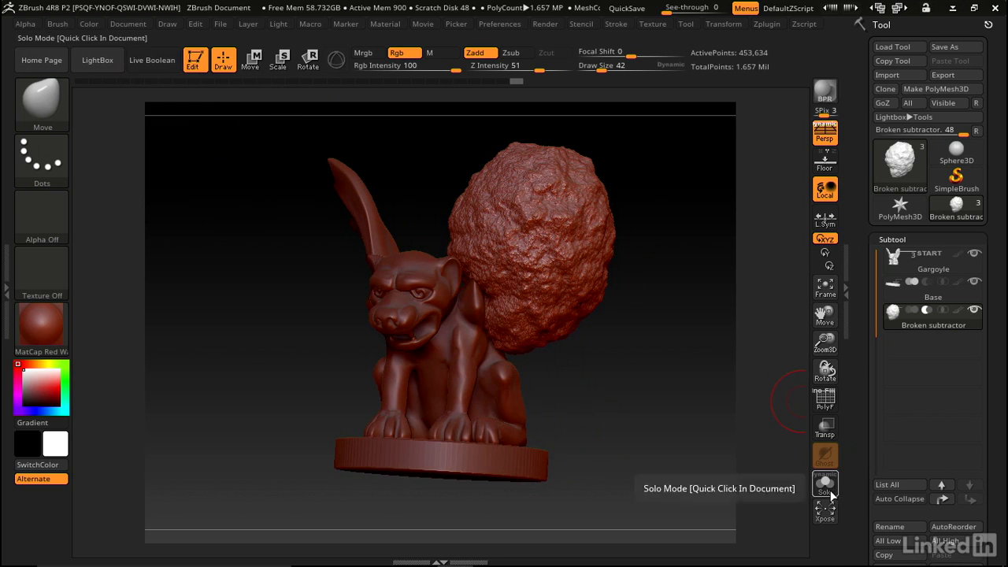
left_click(826, 430)
left_click_drag(587, 329, 623, 231)
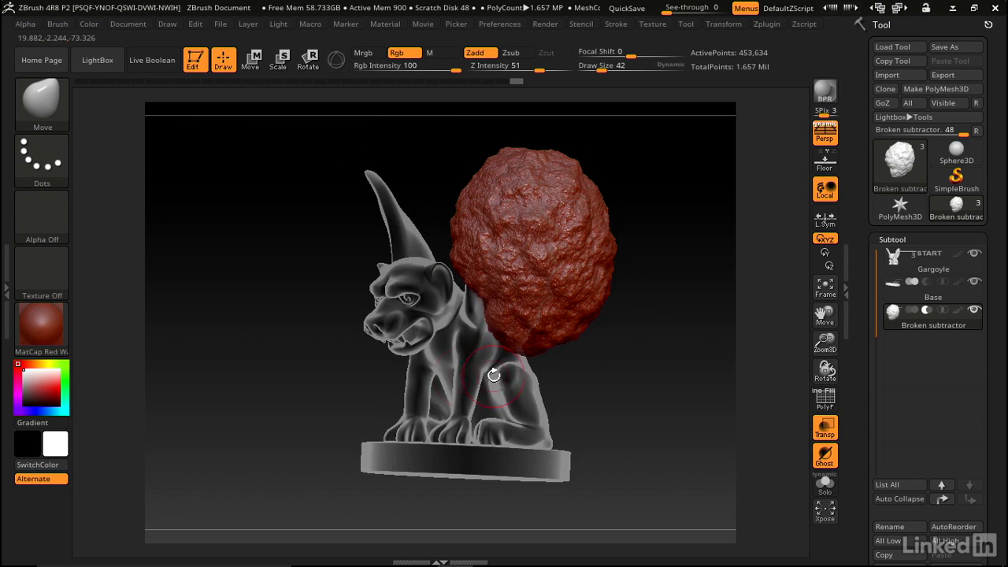
left_click(825, 484)
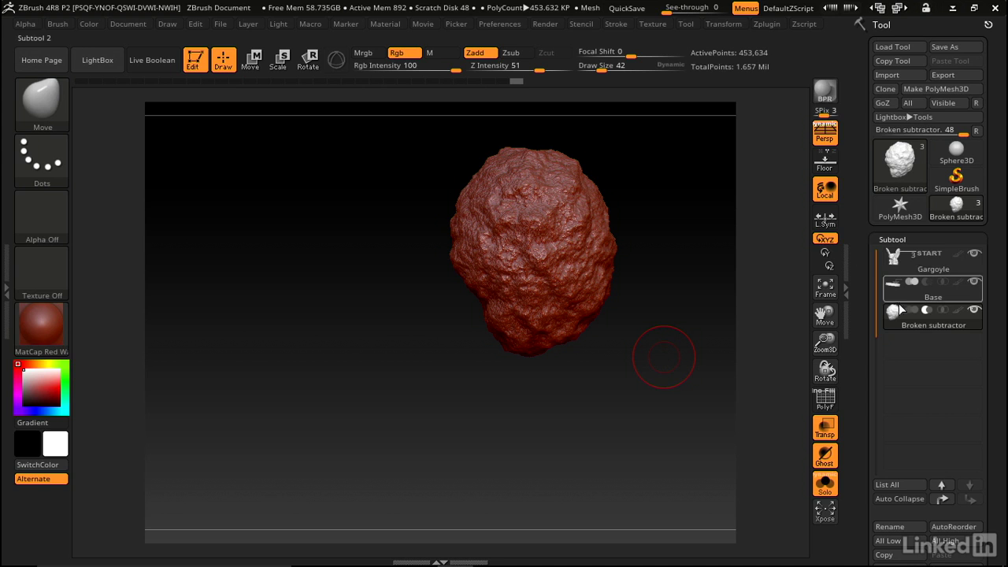
Step: In Subtool > Boolean, re-enable Live Boolean, try Make Boolean Mesh, and turn off Transp and Solo
scroll(870, 259, "down", 6)
scroll(870, 259, "down", 1)
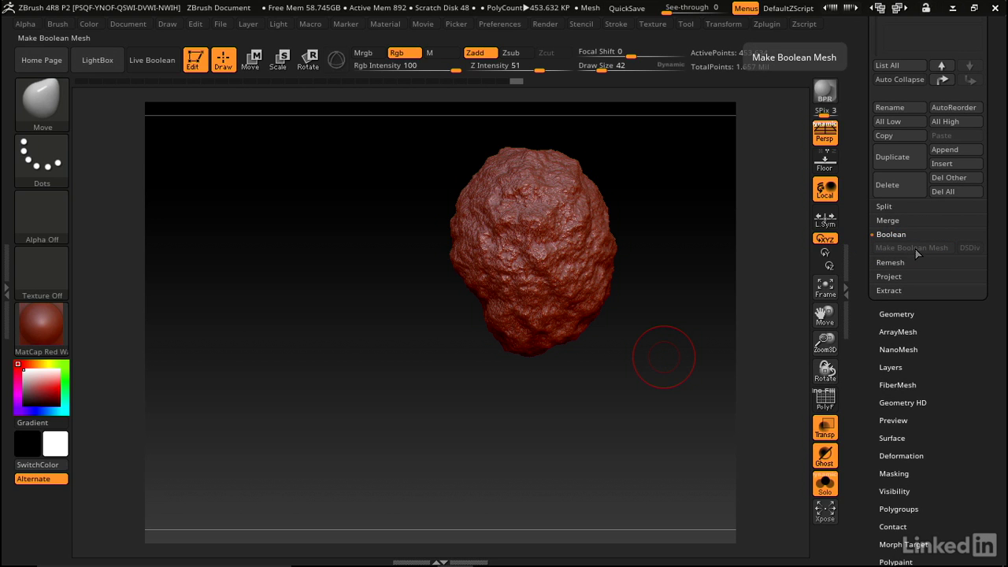
left_click(157, 63)
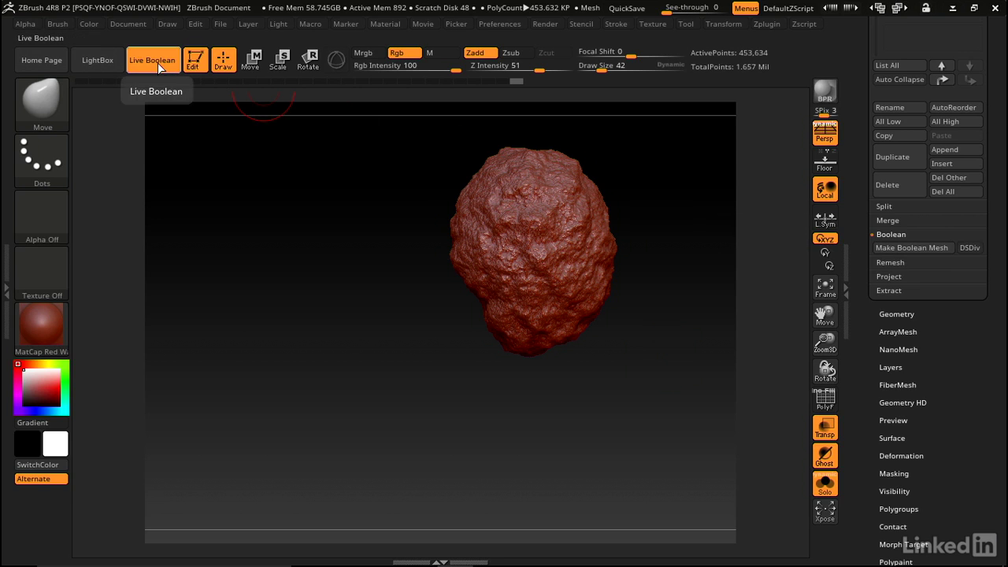
left_click(908, 247)
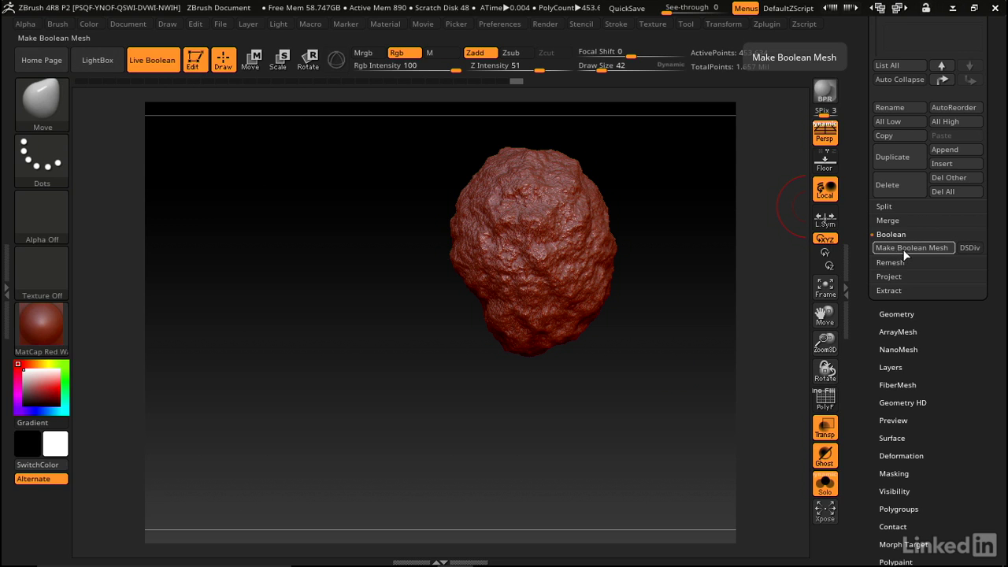
left_click(825, 428)
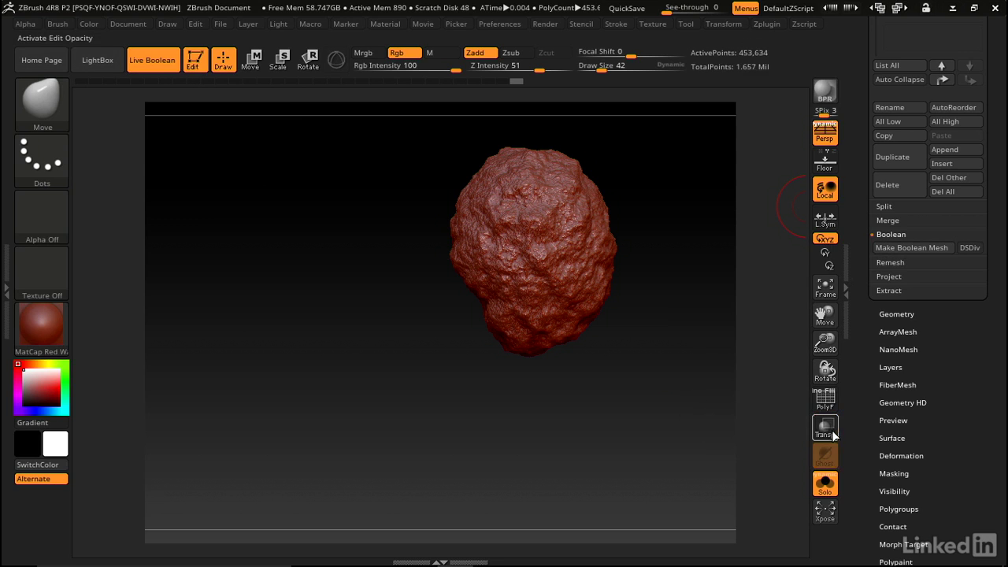
left_click(827, 483)
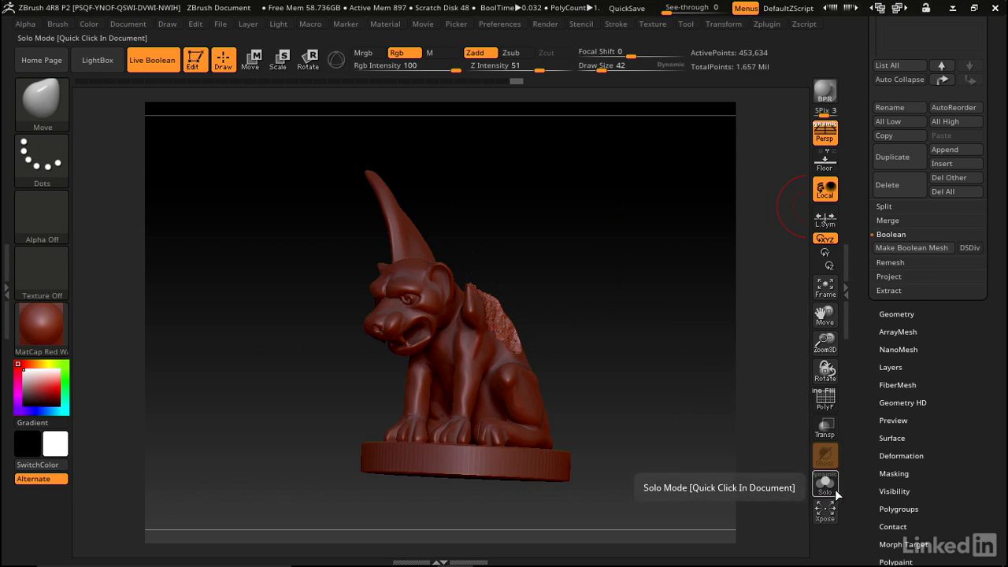
Step: Bake the boolean into a new UMesh_Gargoyle tool, inspect its cut, then reselect the original gargoyle
left_click(911, 248)
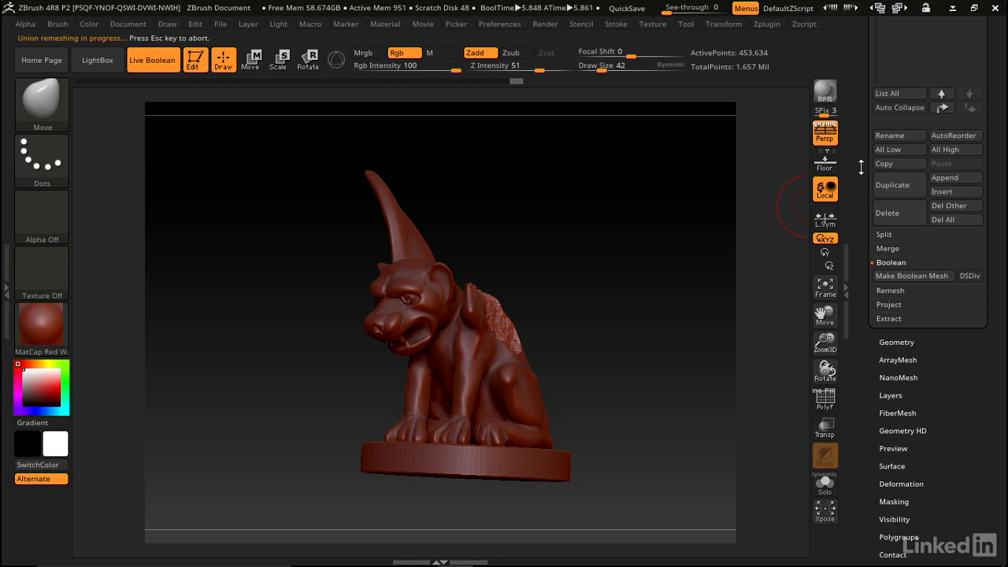
left_click_drag(861, 166, 869, 309)
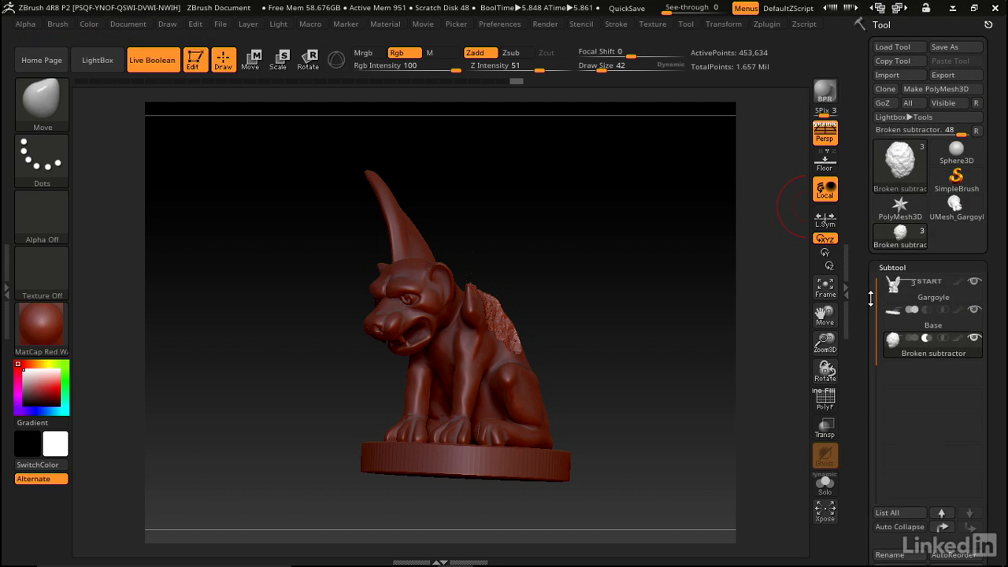
left_click(958, 220)
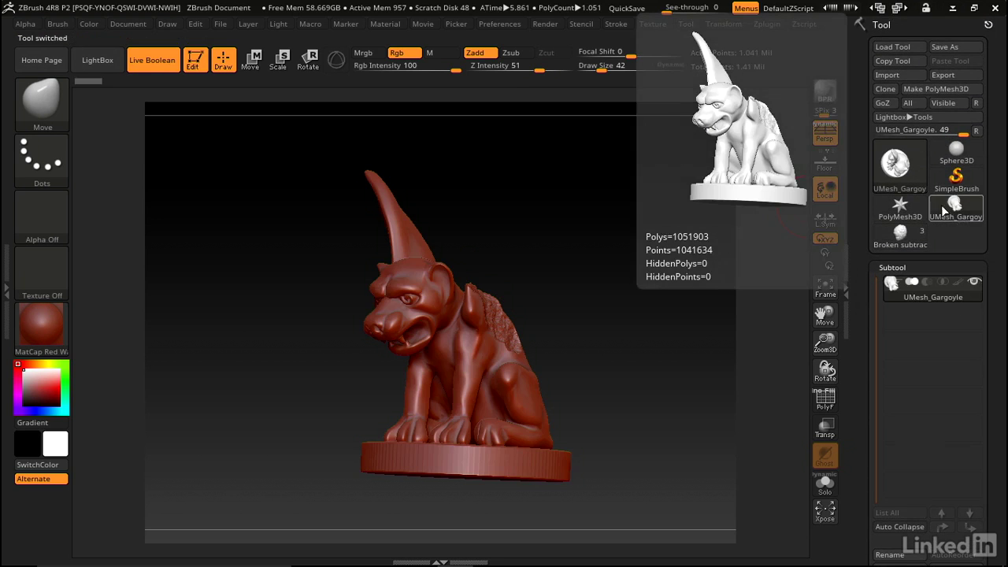
left_click_drag(629, 276, 496, 294)
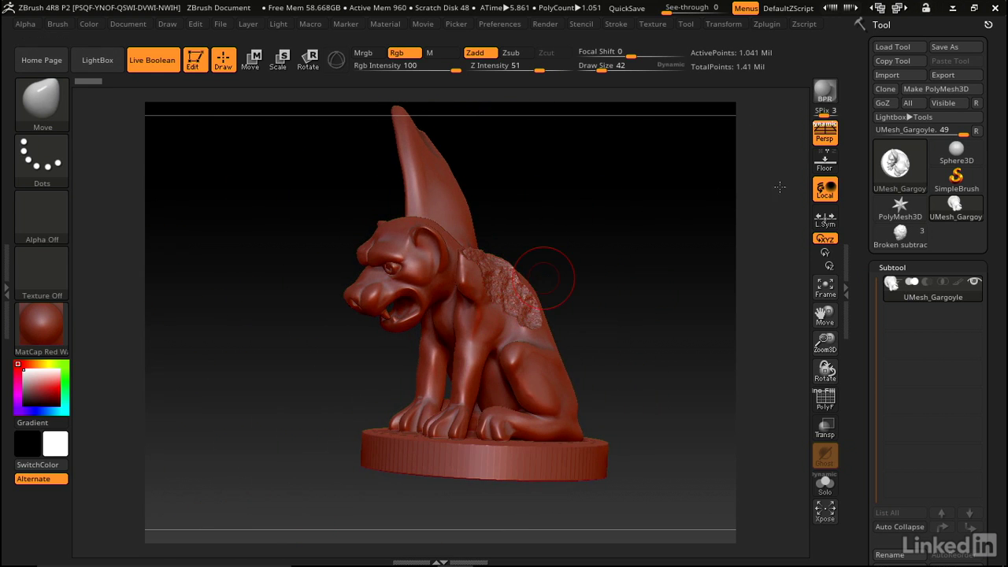
left_click(901, 231)
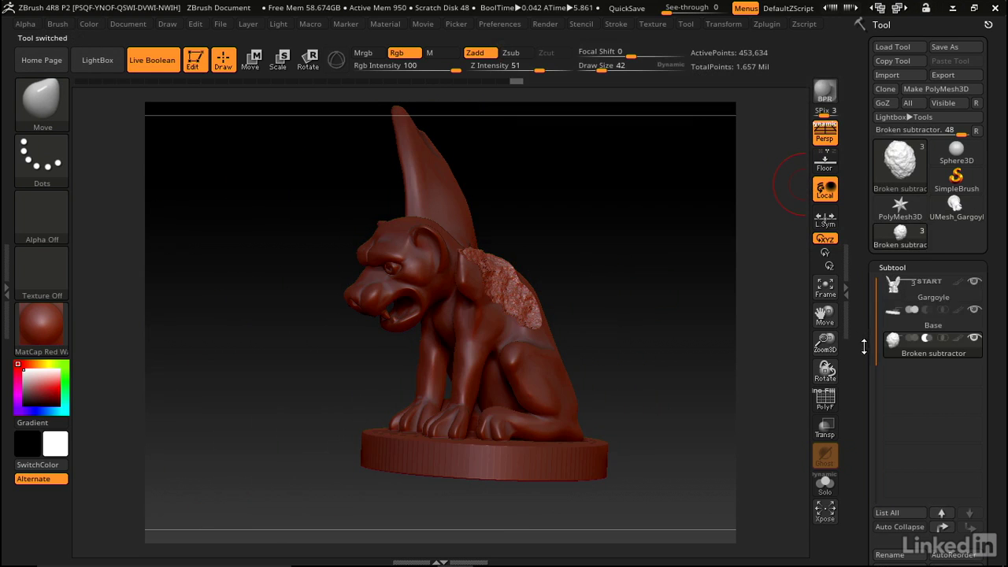
Step: Turn Transp and Solo back on in the Boolean section and switch Live Boolean off again
left_click_drag(863, 346, 861, 221)
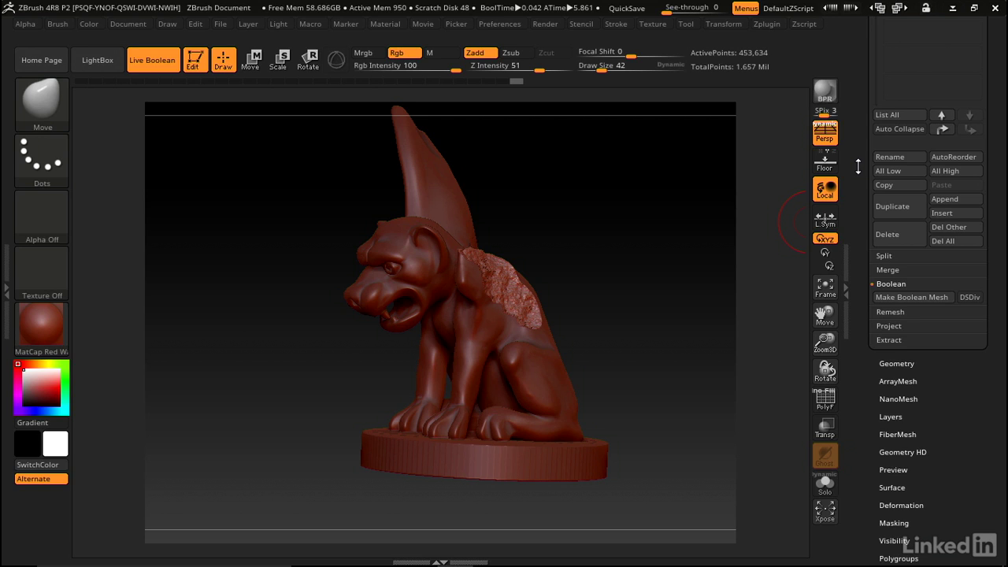
left_click(825, 428)
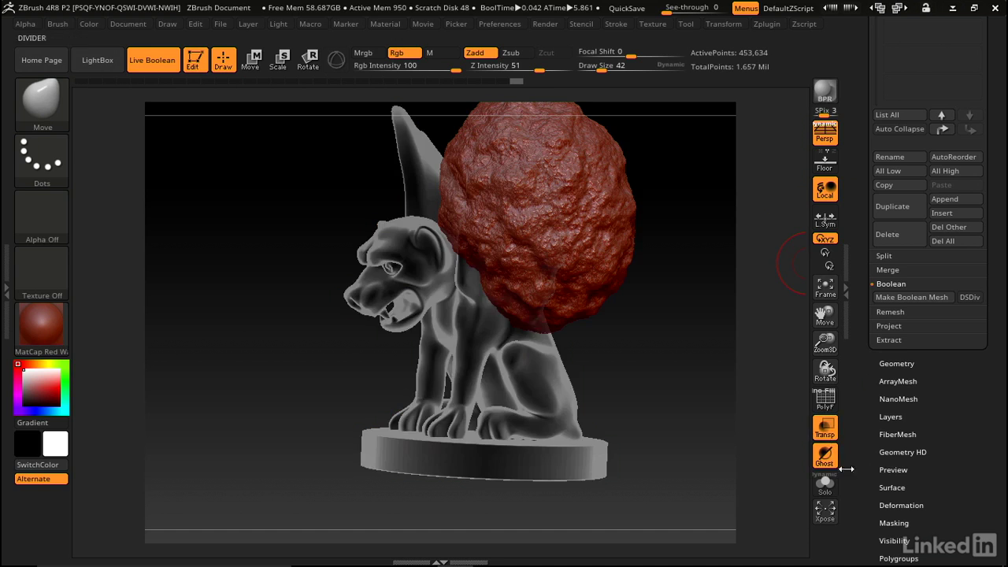
left_click(828, 490)
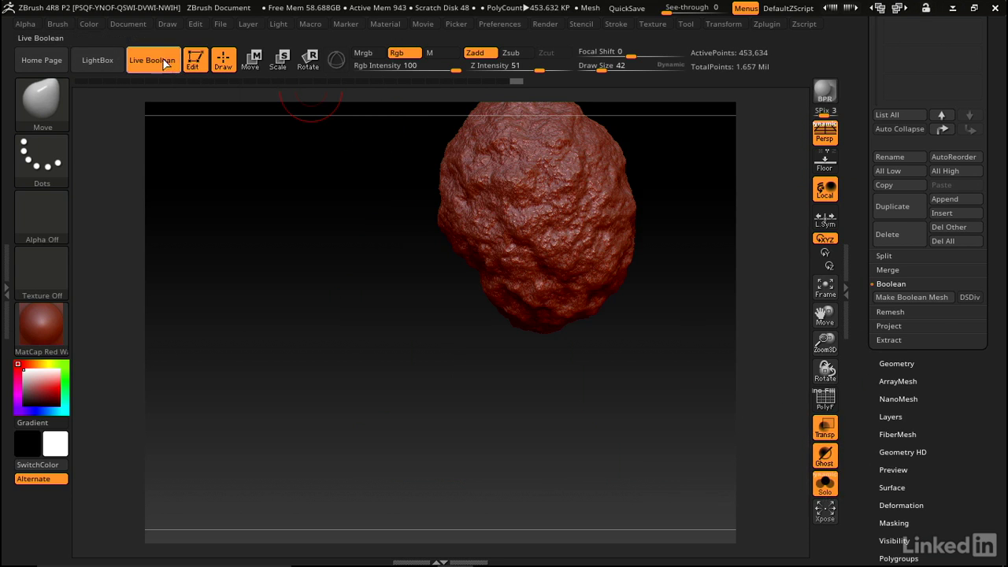
left_click(173, 62)
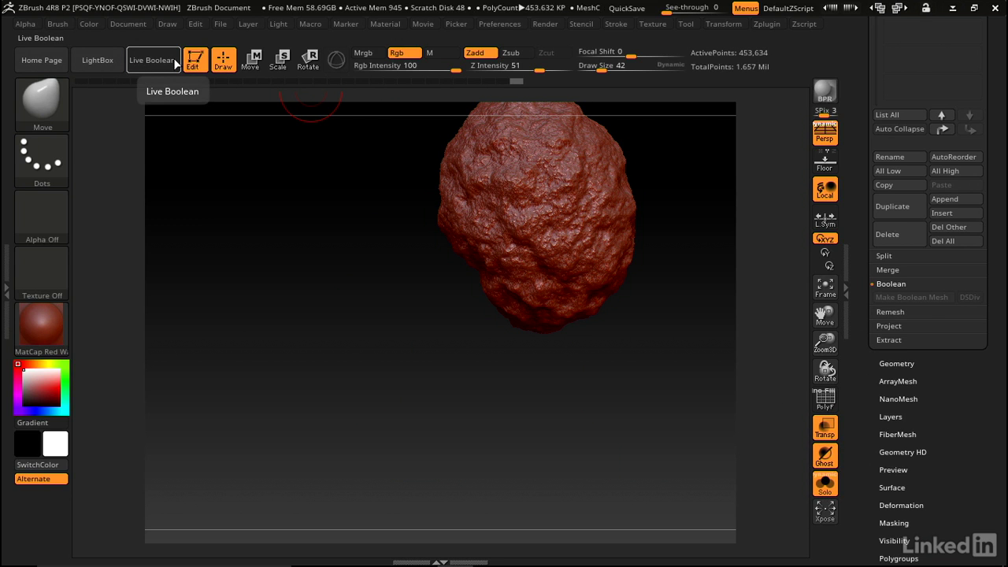
Step: Start recording a new macro, then turn Transp and Solo off and Live Boolean on
left_click(311, 26)
left_click(337, 48)
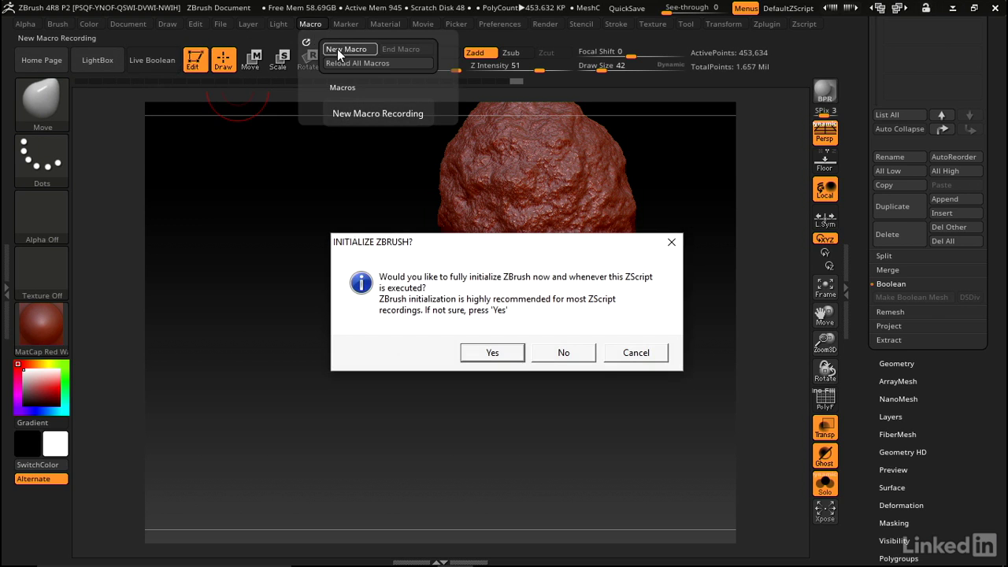
left_click(563, 352)
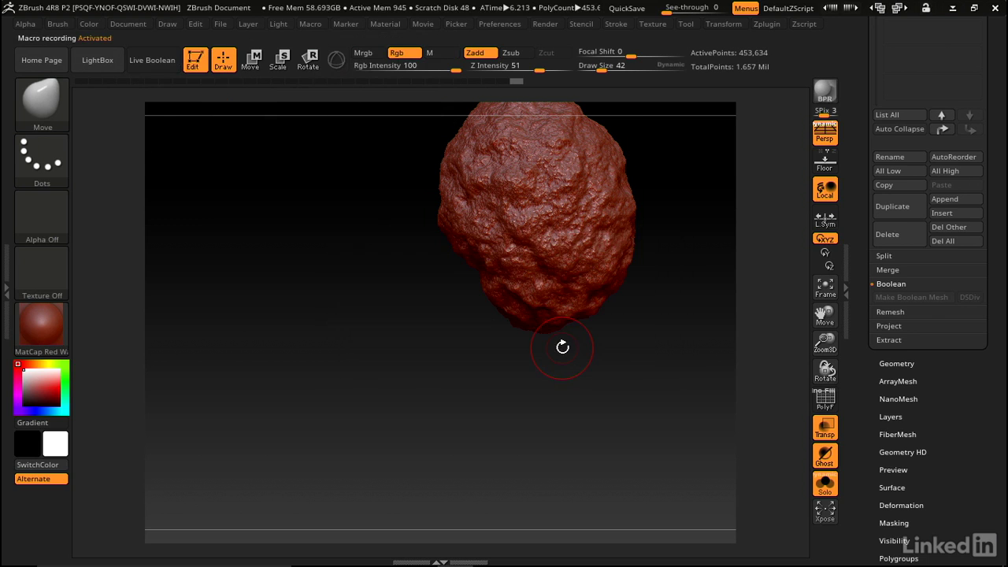
left_click(826, 430)
left_click(835, 493)
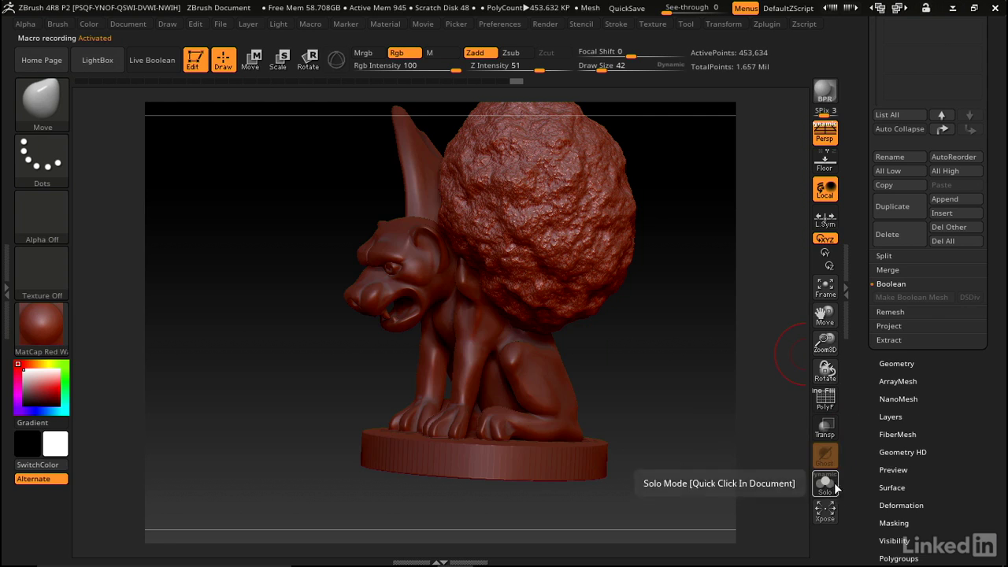
left_click(158, 61)
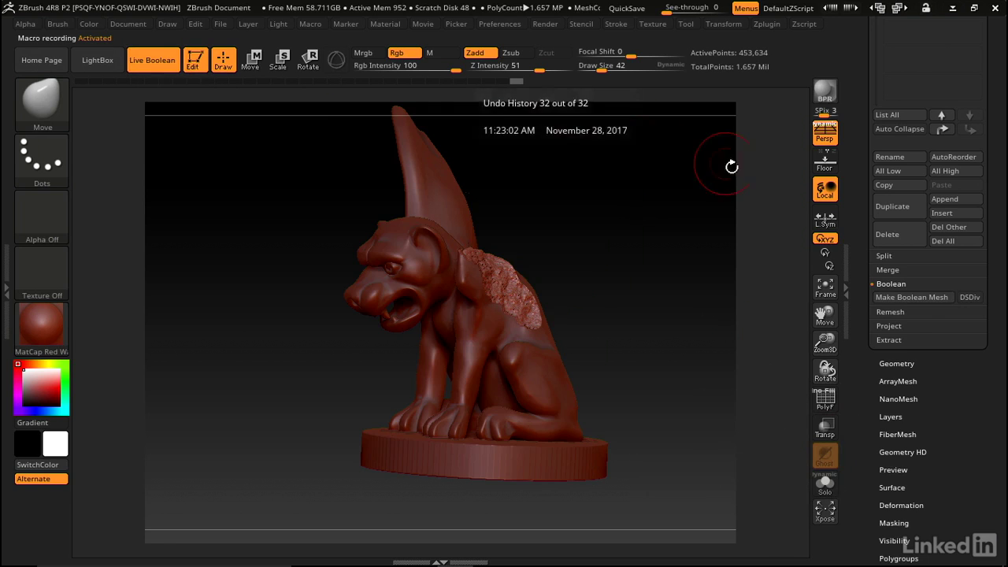
Step: Make the boolean mesh and end the macro recording
left_click(908, 295)
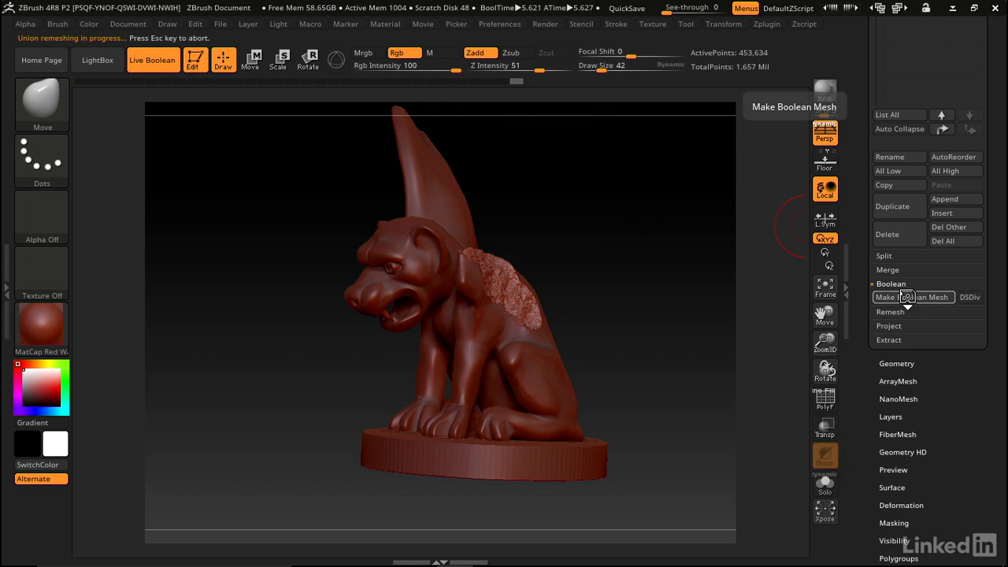
left_click(310, 24)
left_click(398, 47)
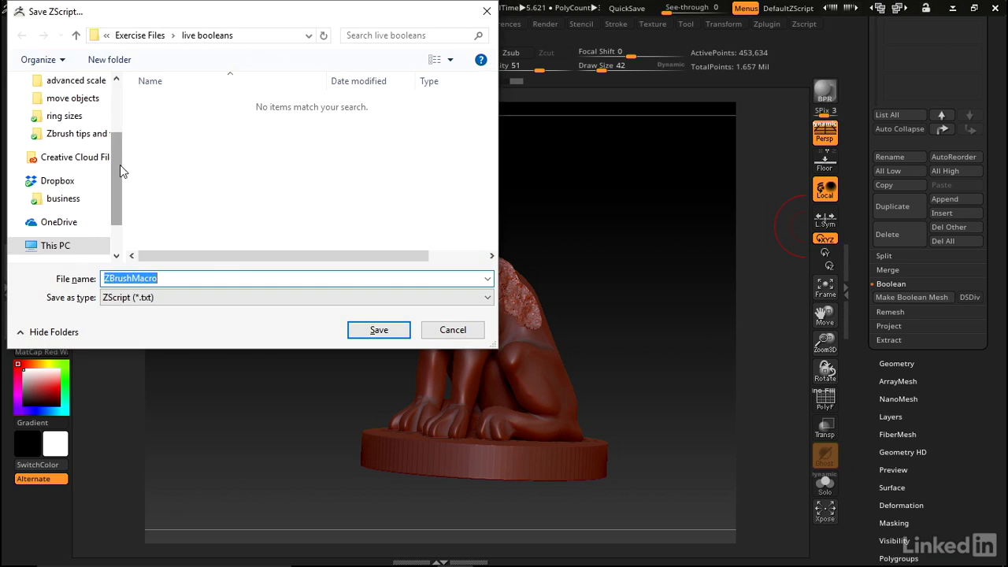
Step: Browse the save dialog to C:\Program Files\Pixologic\ZBrush 4R8
scroll(120, 149, "up", 1)
scroll(123, 125, "up", 1)
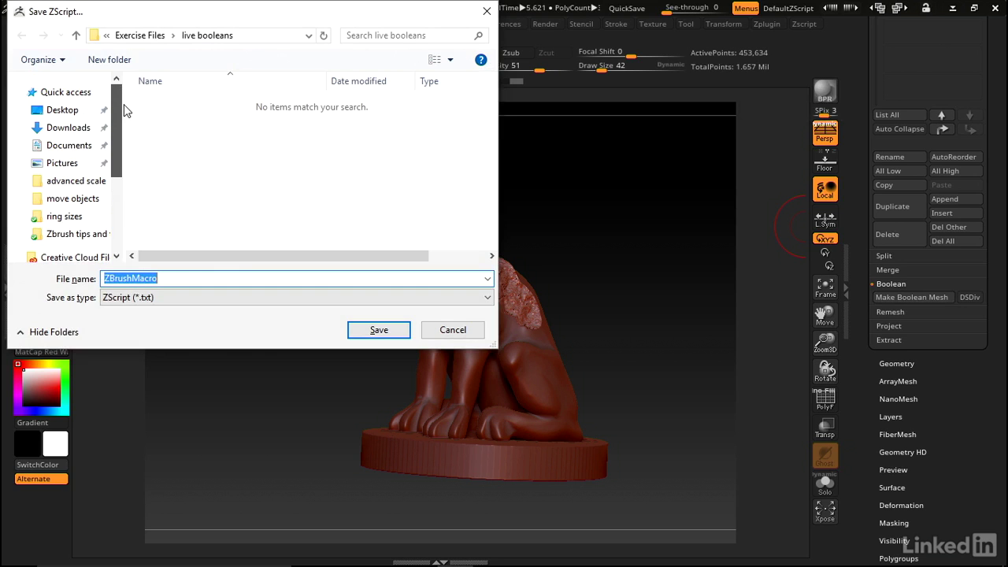
scroll(122, 117, "down", 2)
left_click(56, 85)
left_click(69, 209)
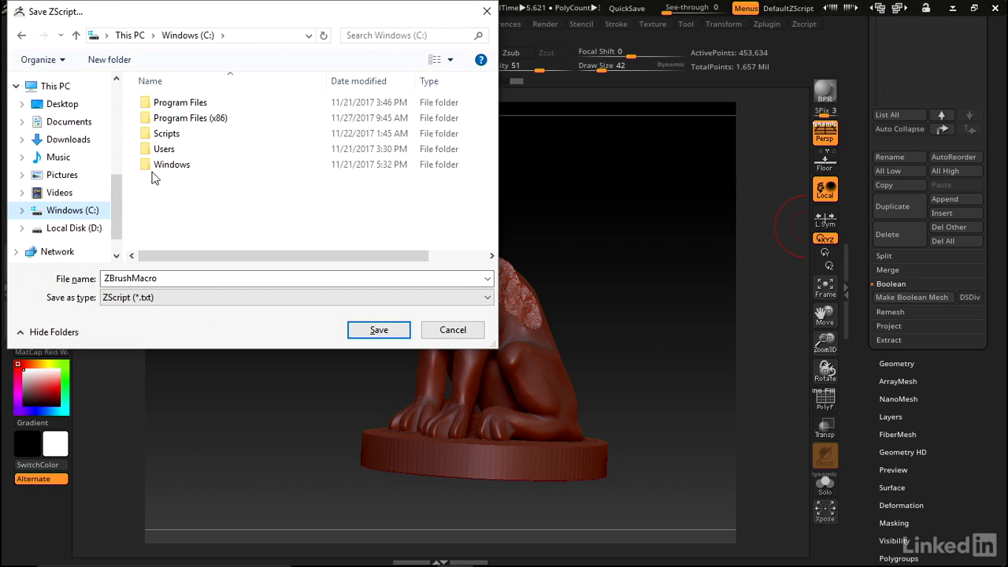
double_click(186, 103)
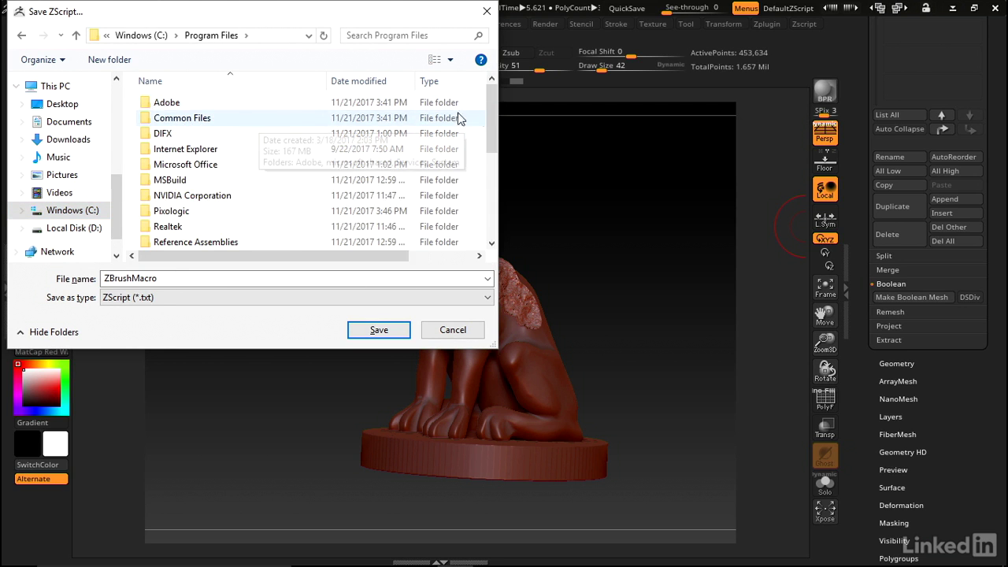
double_click(171, 211)
left_click(177, 106)
double_click(176, 106)
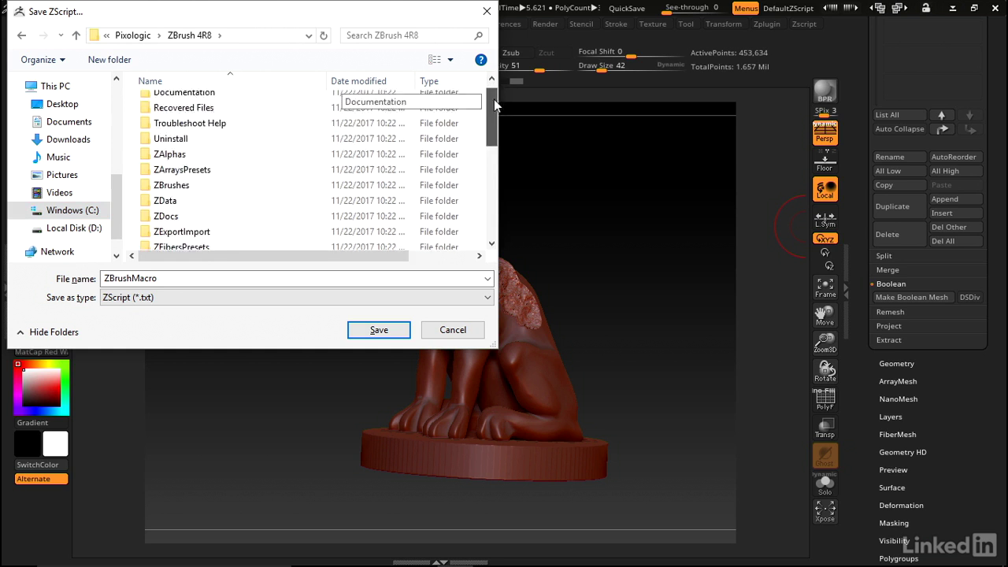
left_click_drag(494, 102, 457, 163)
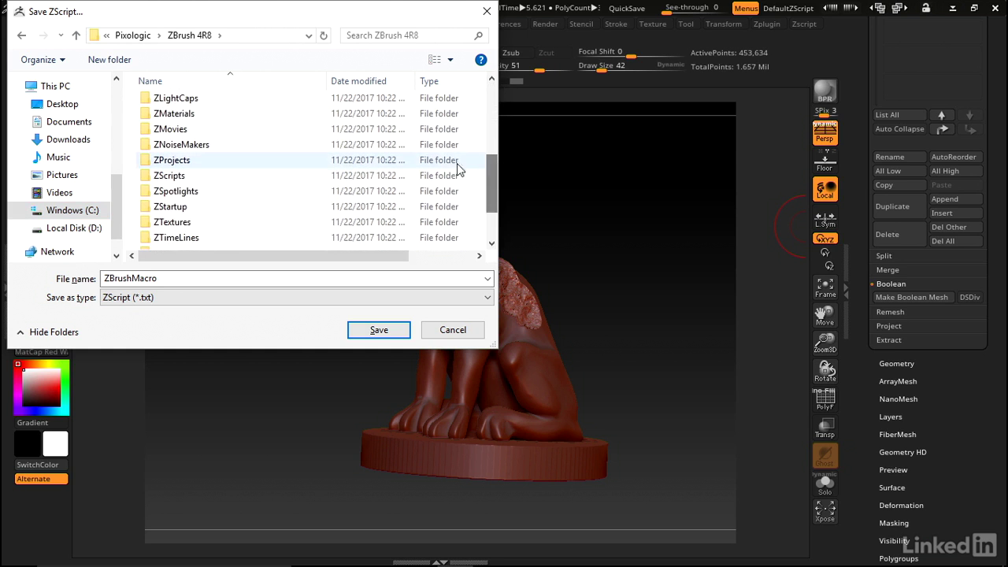
Step: Save the macro as 'run boolean' in ZStartup\Macros\Misc
double_click(240, 206)
double_click(175, 212)
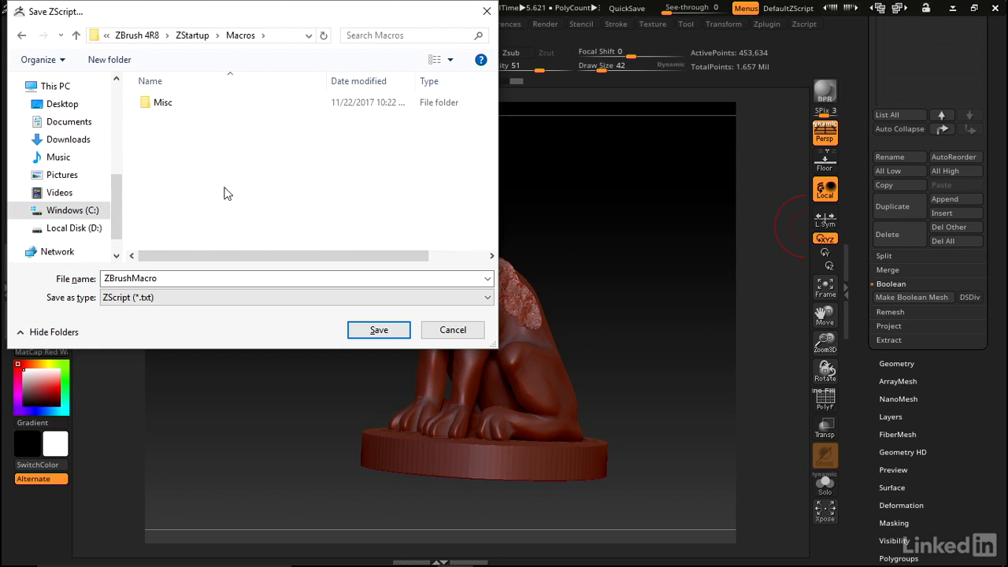
double_click(160, 105)
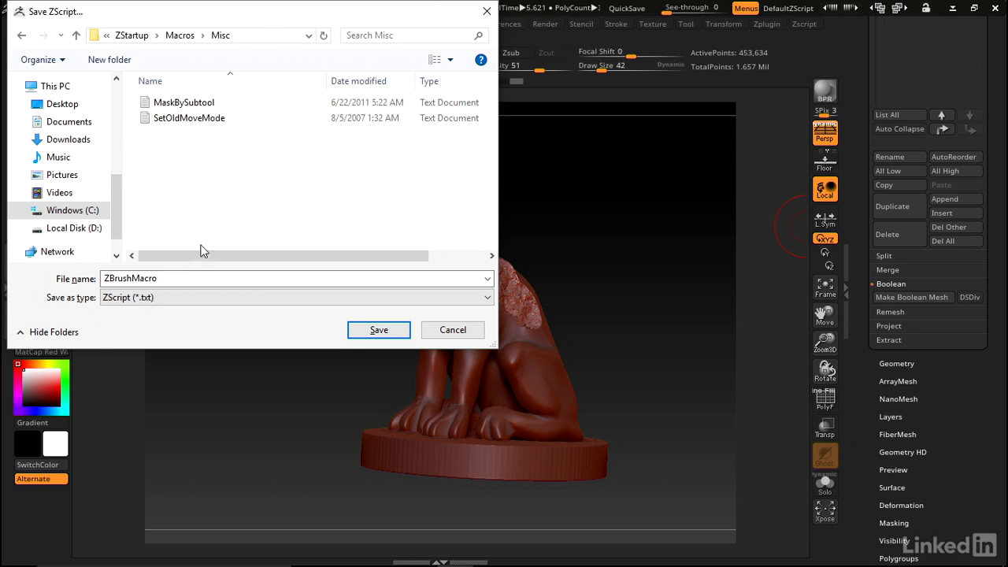
double_click(172, 278)
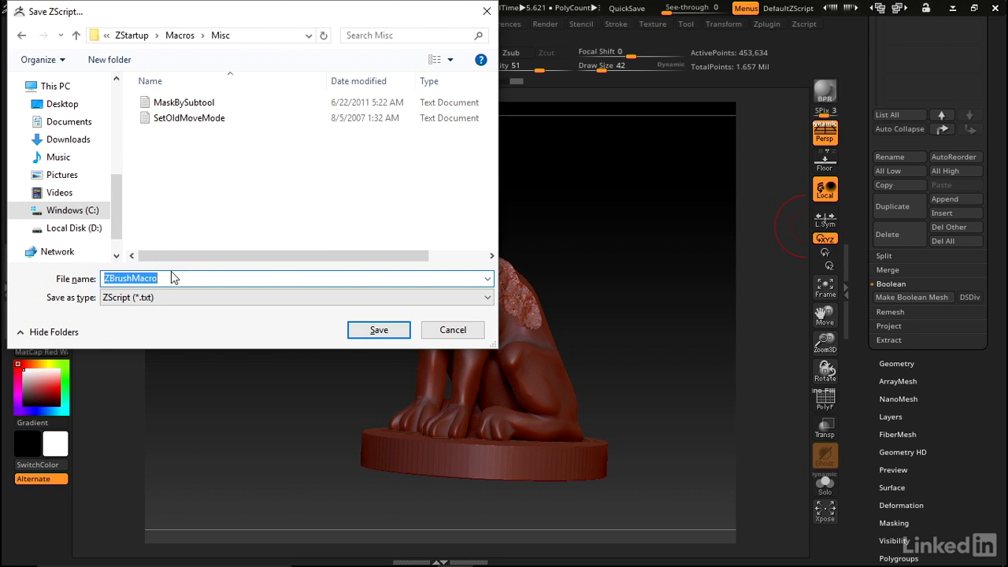
type("run boolean")
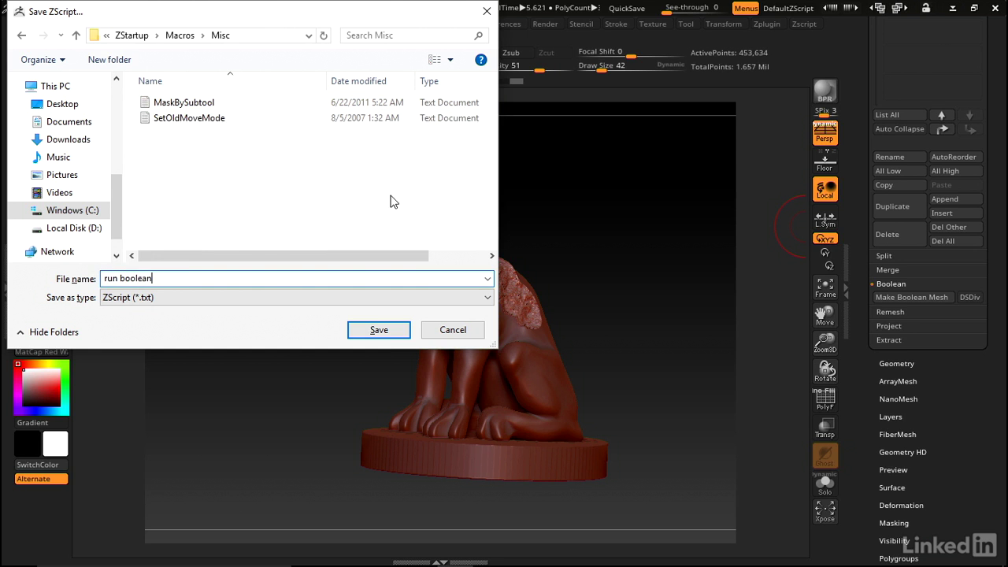
left_click(378, 329)
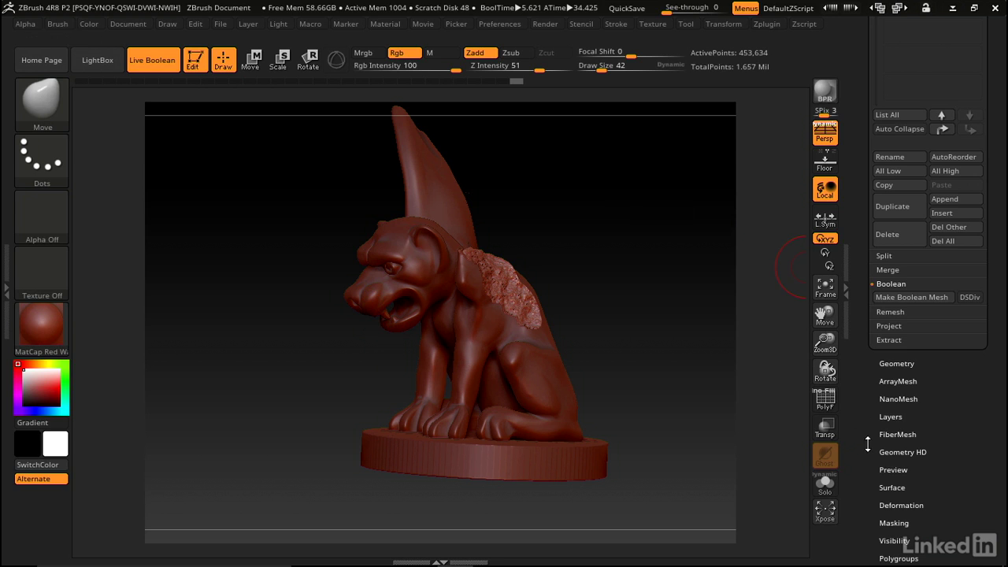
Step: Isolate the subtractor with Transp and Solo, disable Live Boolean, then run the run boolean macro
left_click(825, 428)
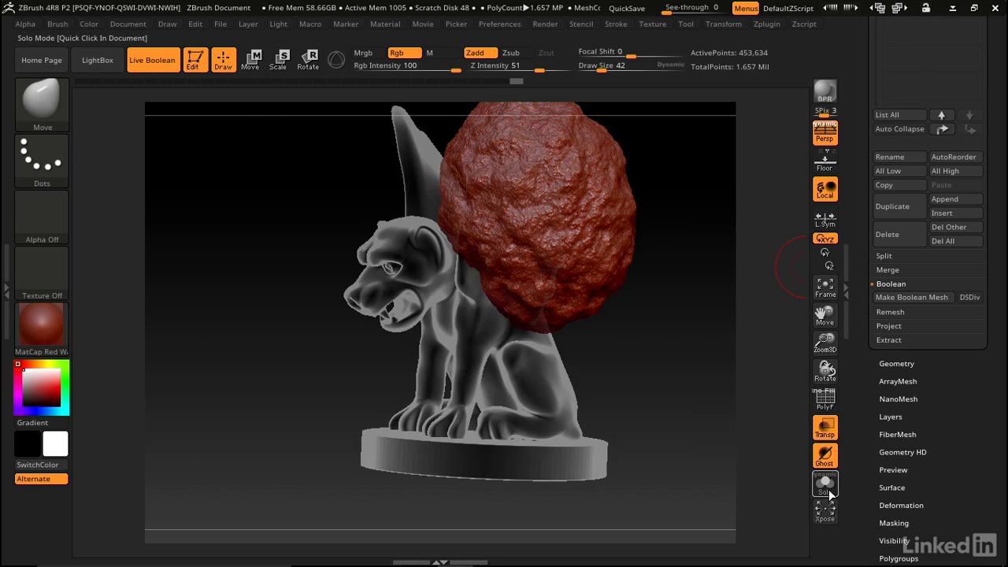
left_click(827, 488)
left_click(154, 60)
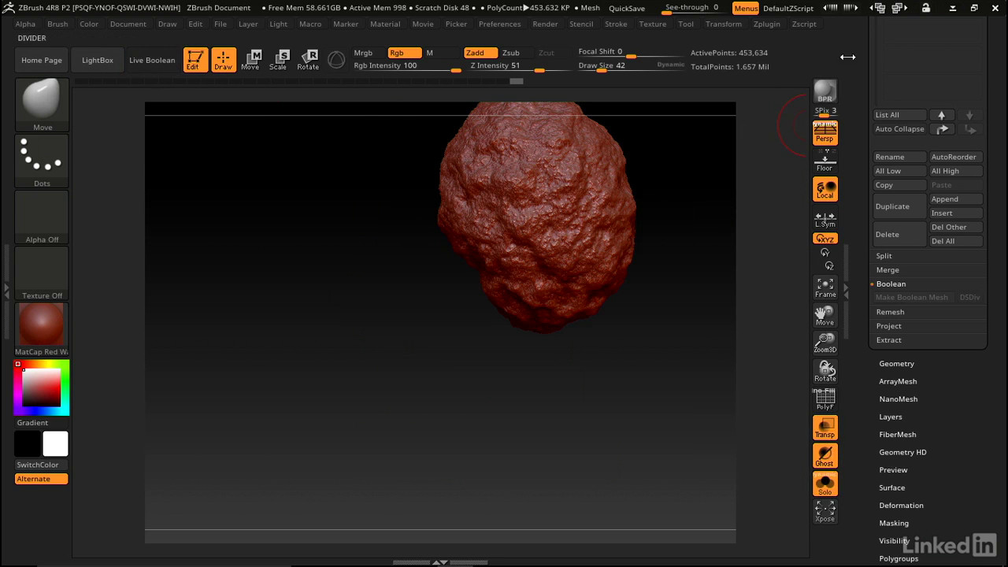
scroll(848, 57, "up", 5)
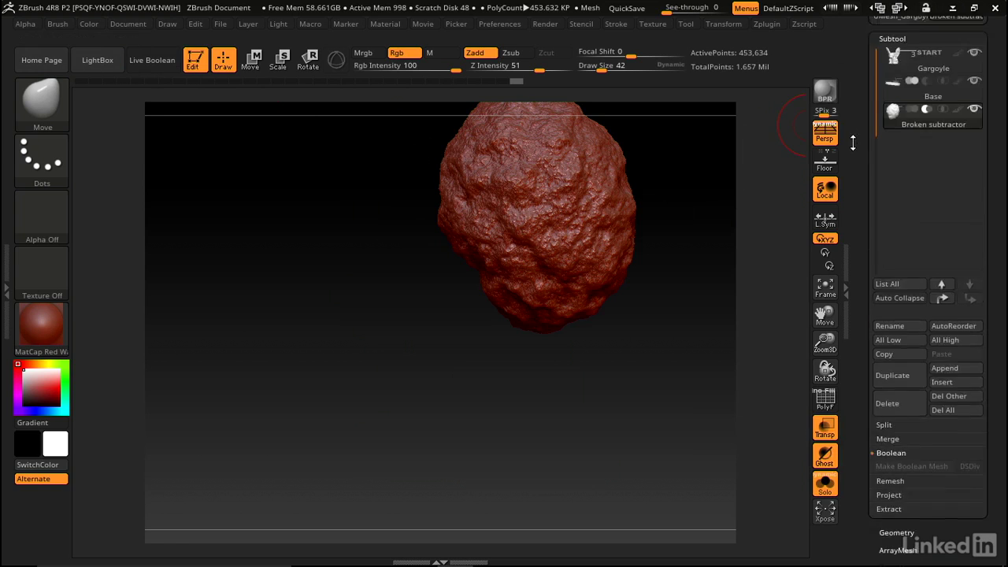
left_click(312, 25)
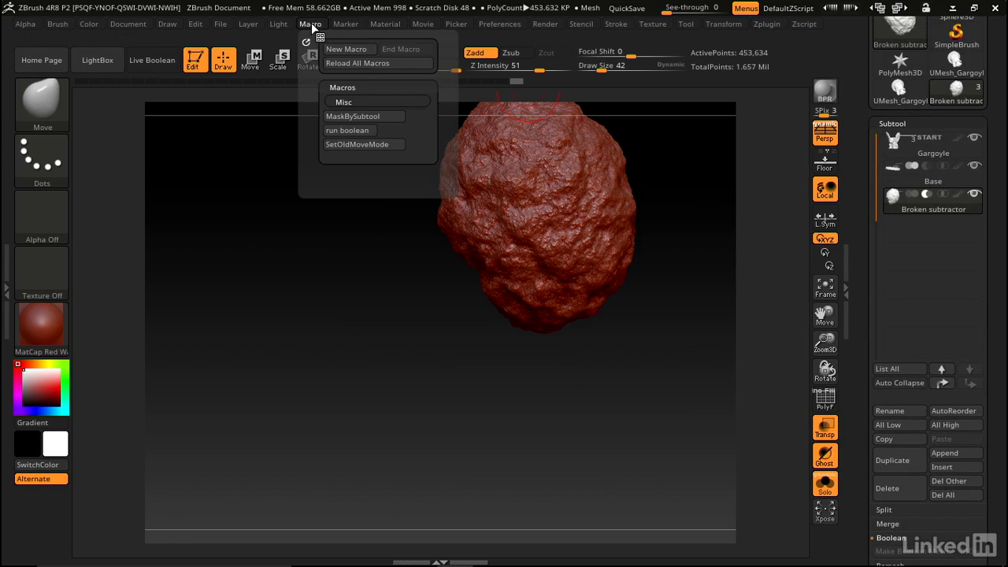
left_click(345, 131)
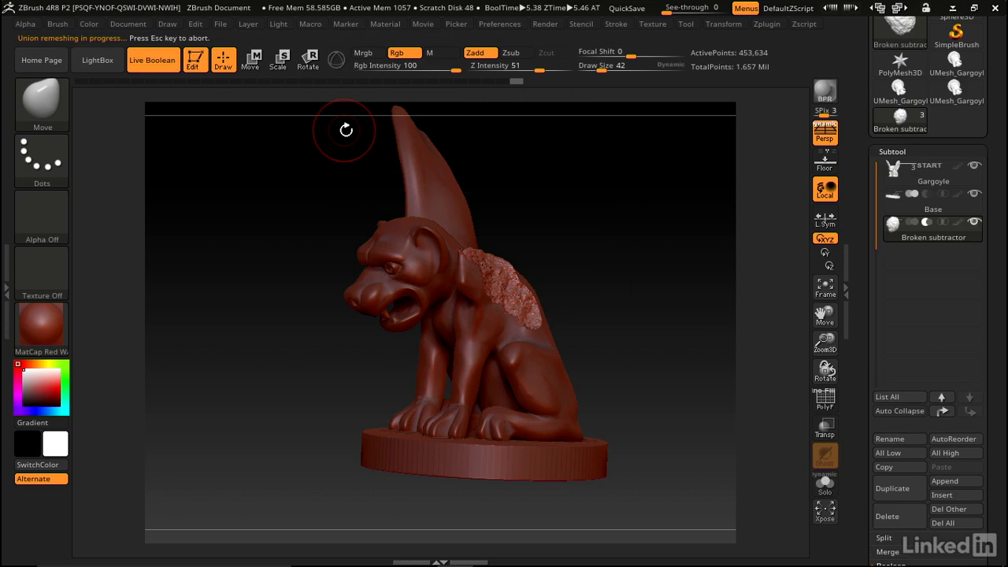
Step: Turn on Enable Customize under Preferences > Config
left_click(312, 25)
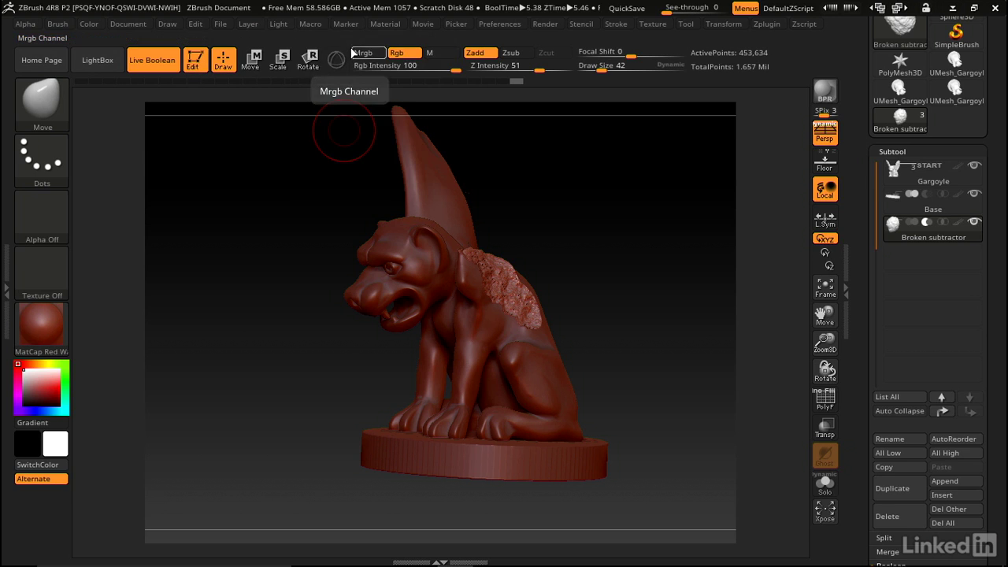
left_click(491, 24)
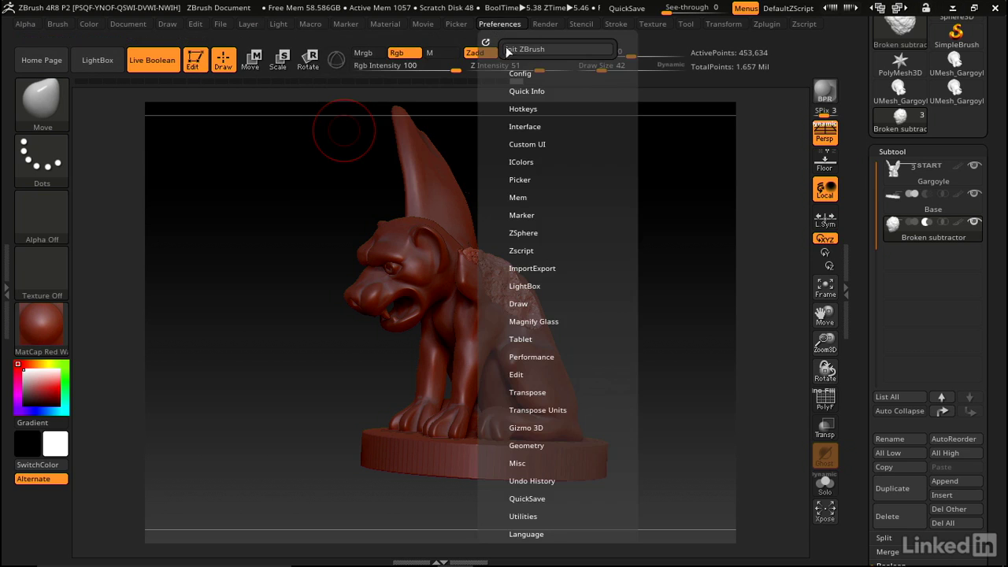
left_click(527, 73)
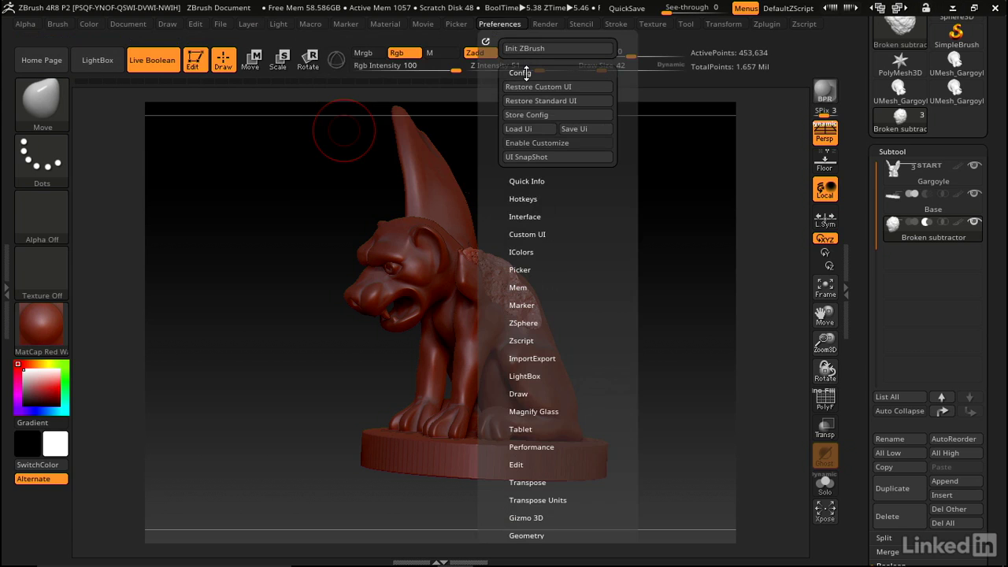
left_click(533, 142)
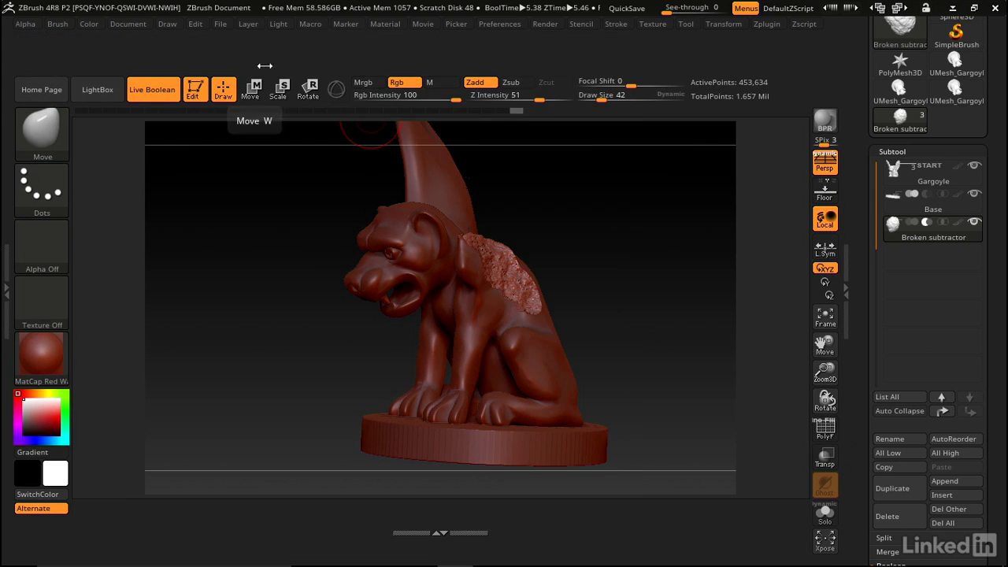
Step: Ctrl+Alt-drag the run boolean macro button from the Macro menu onto the top shelf
left_click(311, 24)
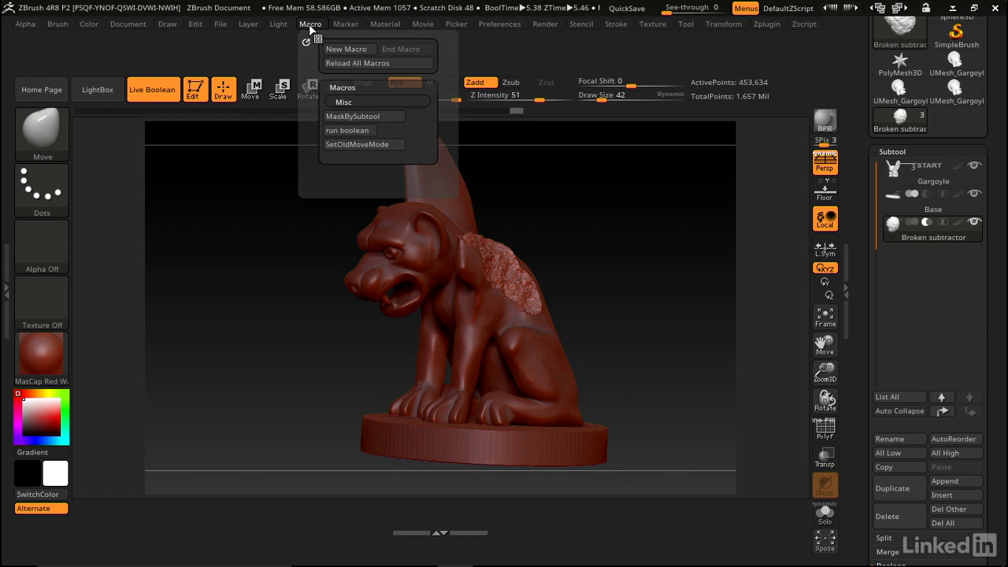
left_click(348, 129)
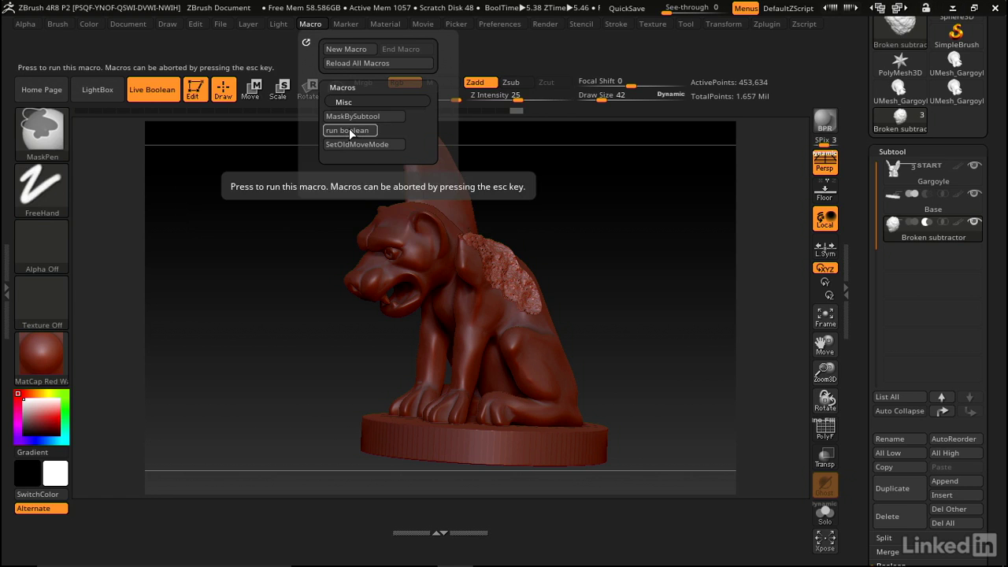
mouse_move(348, 129)
left_mouse_down("ctrl+alt")
mouse_move(303, 126)
mouse_move(250, 65)
mouse_move(215, 52)
mouse_move(207, 157)
mouse_move(57, 483)
mouse_move(70, 354)
mouse_move(153, 96)
left_mouse_up("ctrl+alt")
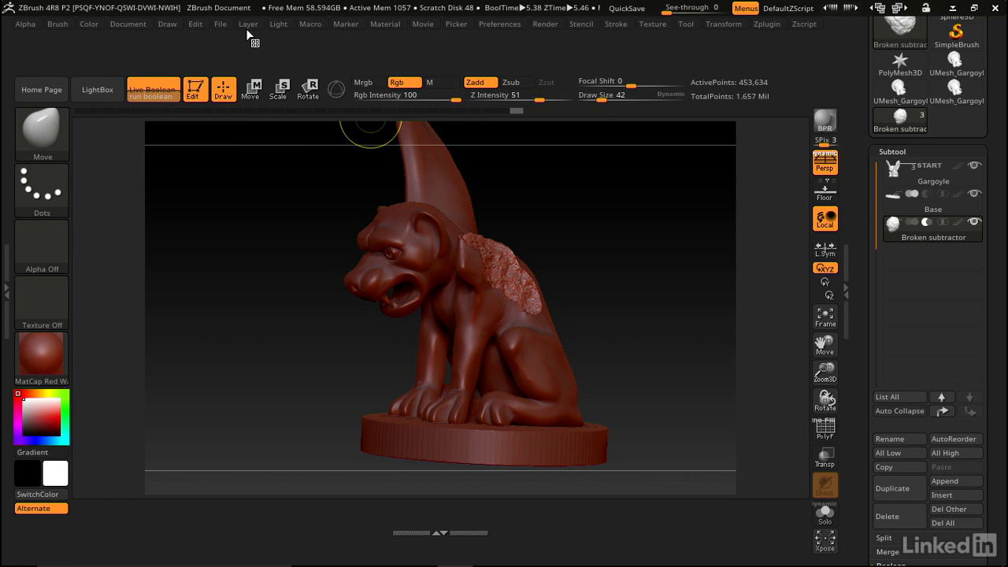
Step: Turn Enable Customize off in Preferences > Config, keeping the run boolean button in place
left_click(499, 24)
left_click(535, 144)
left_click(535, 144)
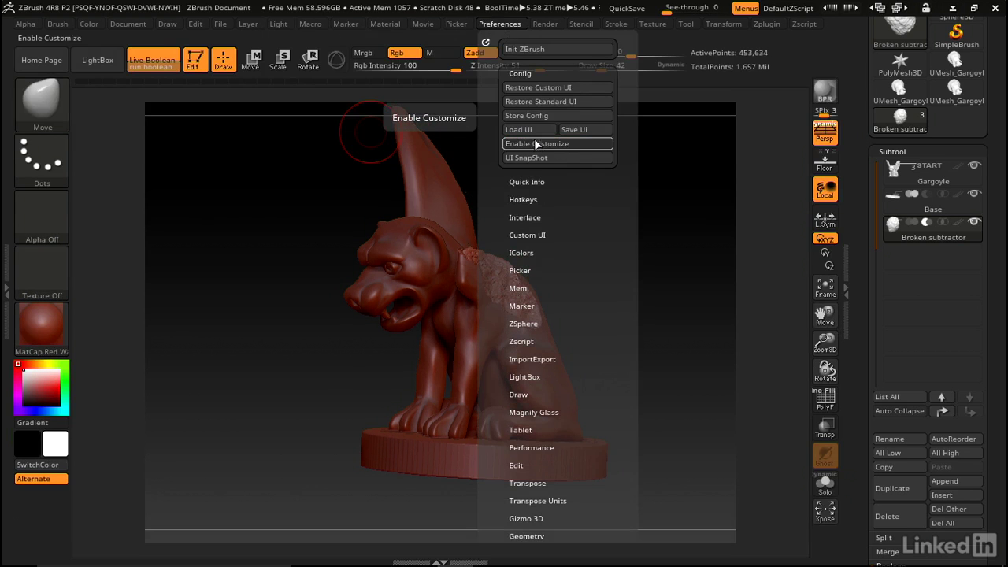